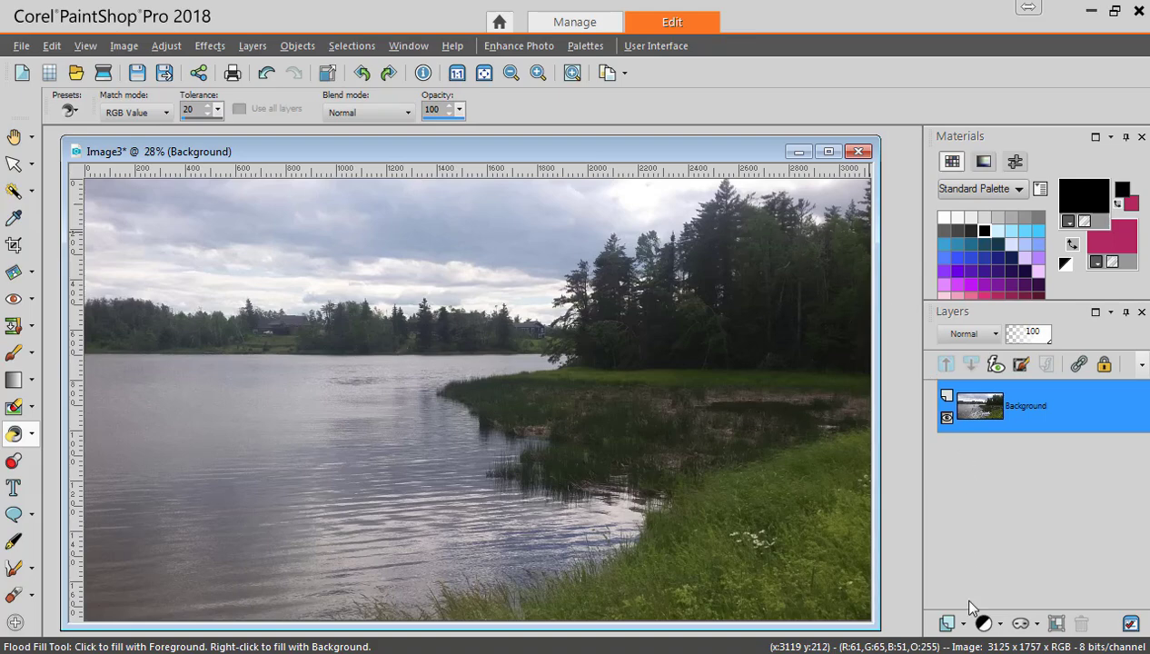
Step: Add a new empty raster layer, Raster 1, above the photo
left_click(964, 625)
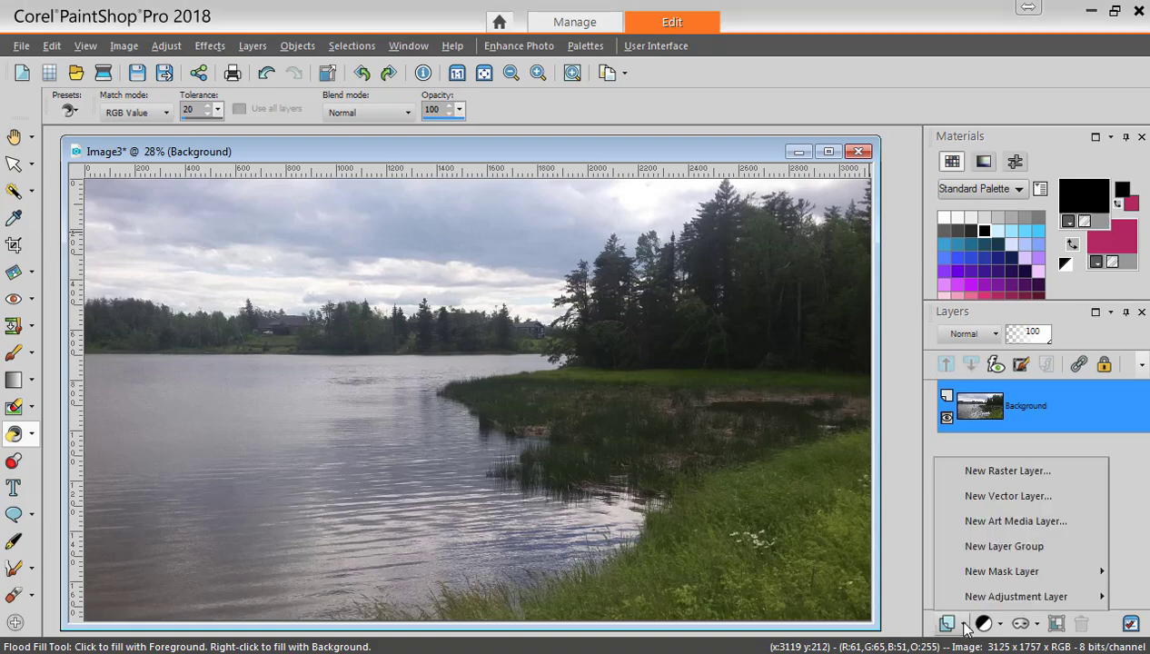
left_click(960, 469)
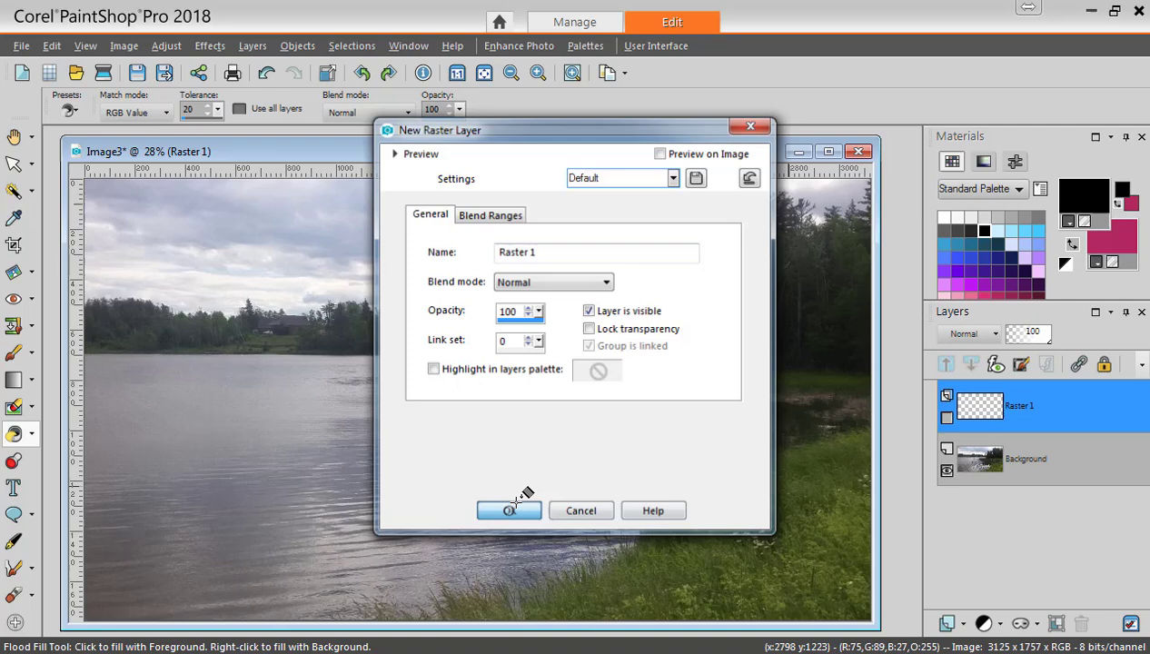
left_click(511, 509)
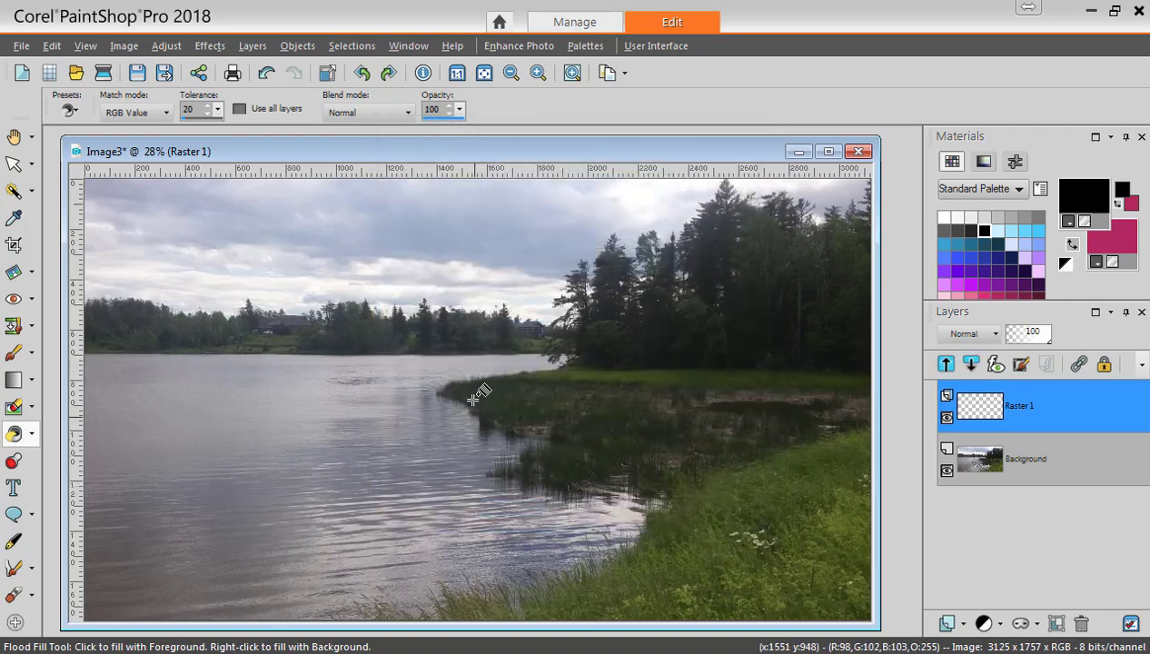
Step: Select a rectangle over the upper-left of the photo and flood-fill it white
left_click(32, 191)
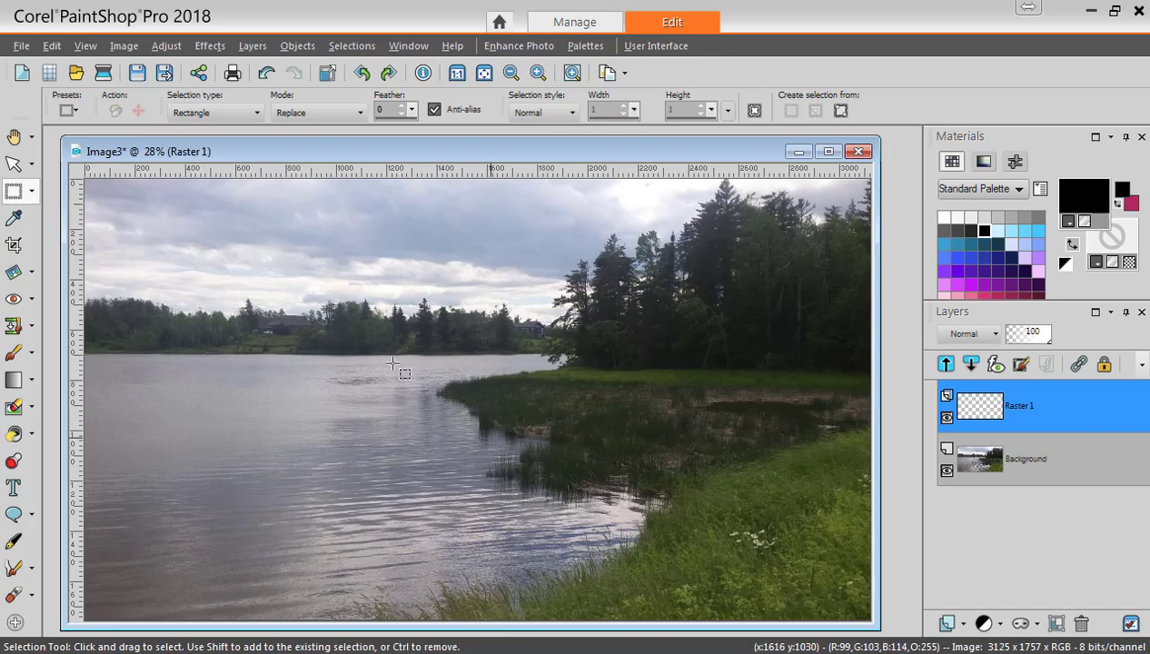
left_click_drag(493, 439, 85, 178)
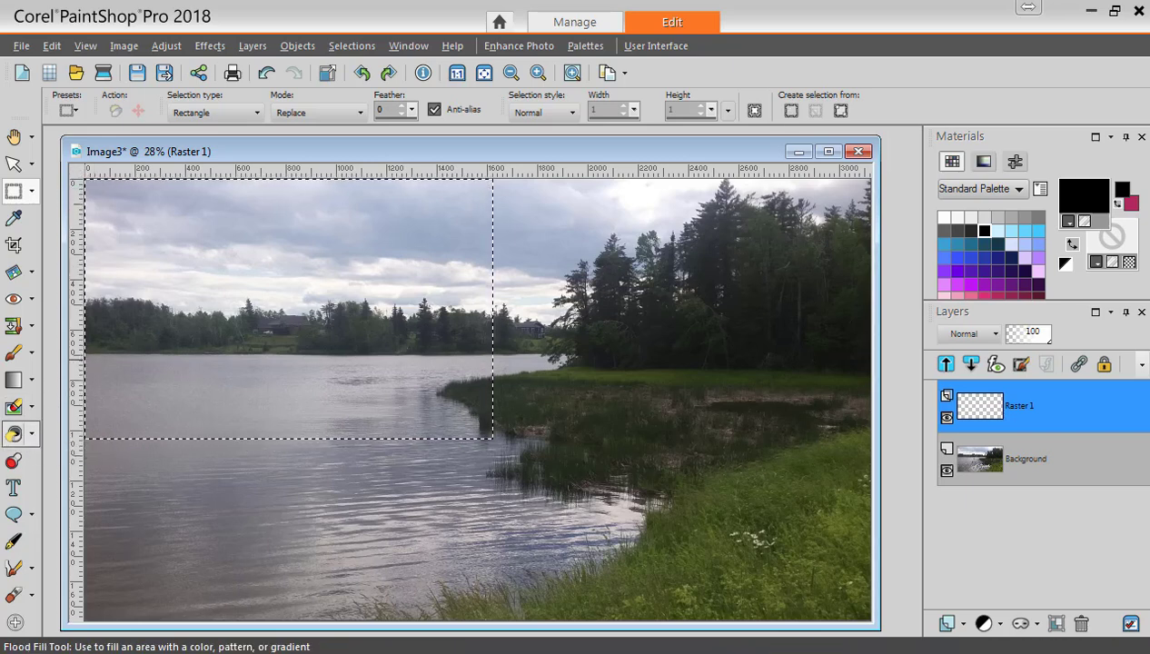
left_click(15, 435)
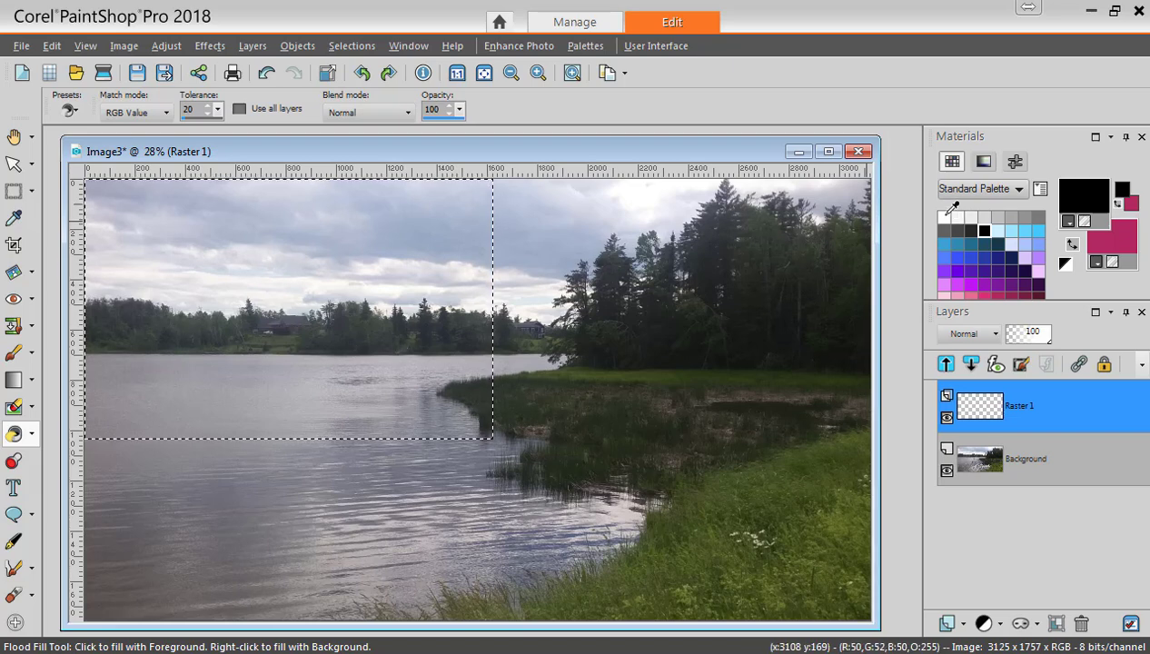
left_click(781, 238, "ctrl")
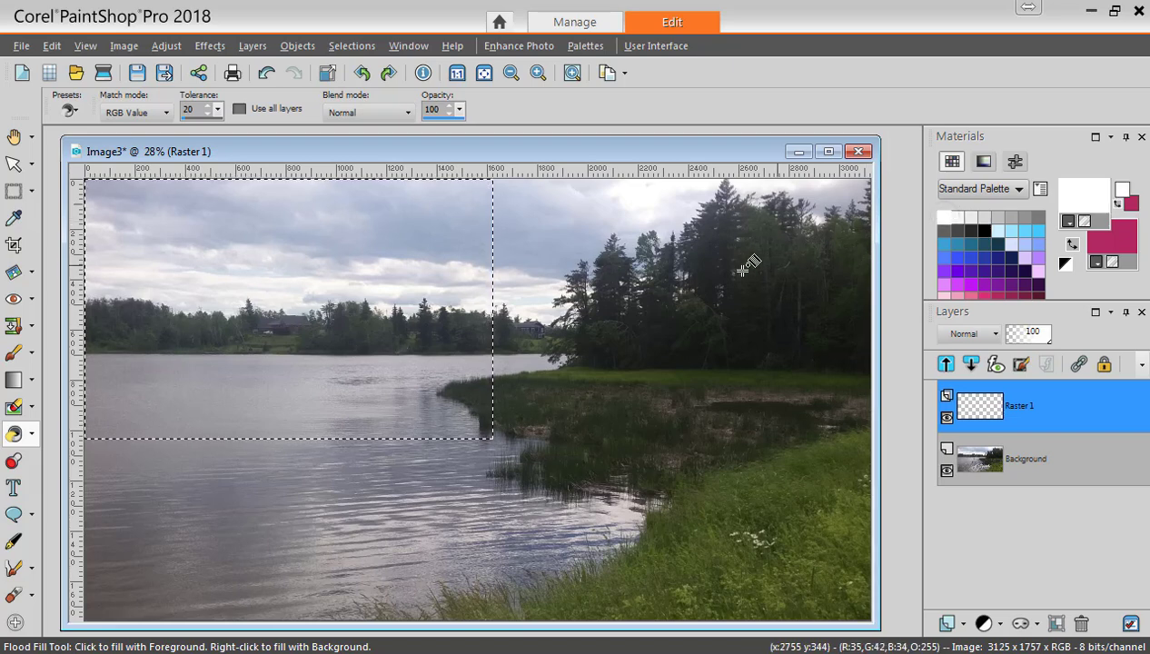
left_click(383, 307)
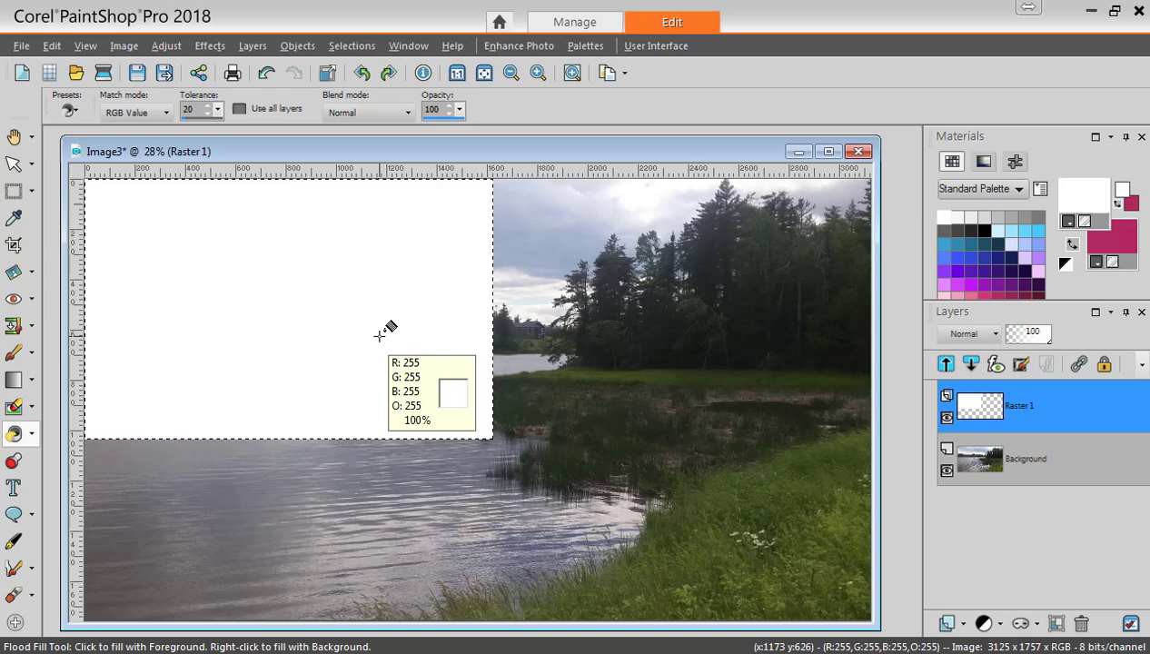
Step: Deselect, then add 10% uniform monochrome noise to the white rectangle
key("ctrl+d")
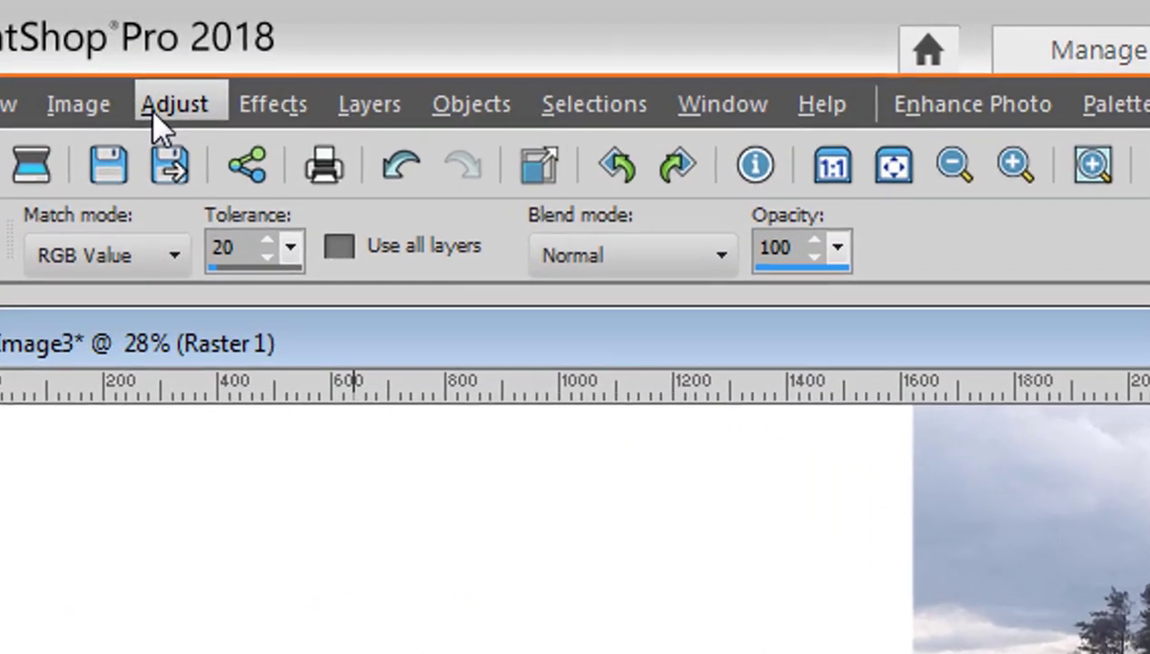
left_click(160, 48)
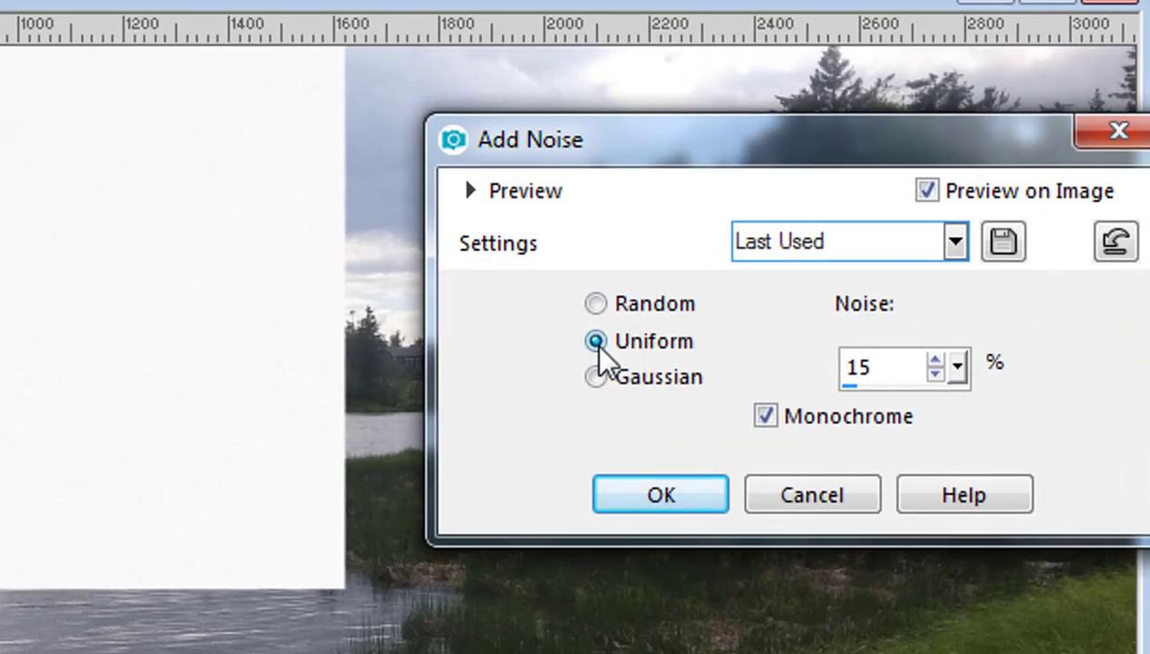
left_click_drag(855, 368, 886, 372)
type("0")
left_click(661, 490)
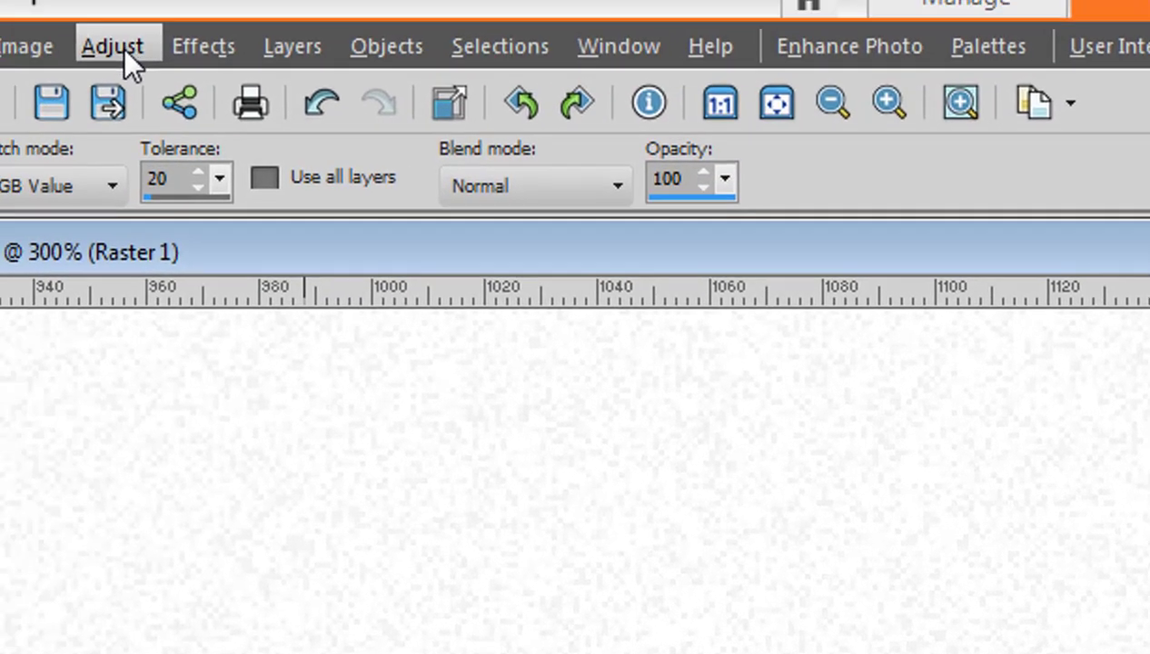
Step: Apply a Threshold of 245 to the noisy rectangle, fine-tuning the level in preview
left_click(193, 96)
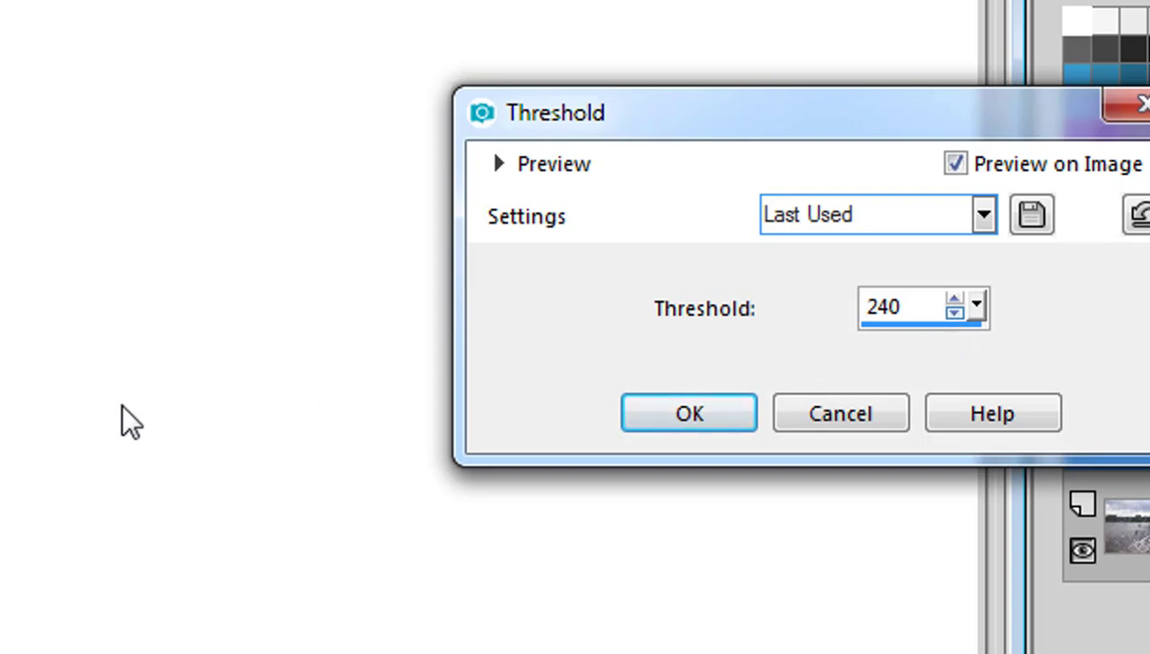
left_click(954, 299)
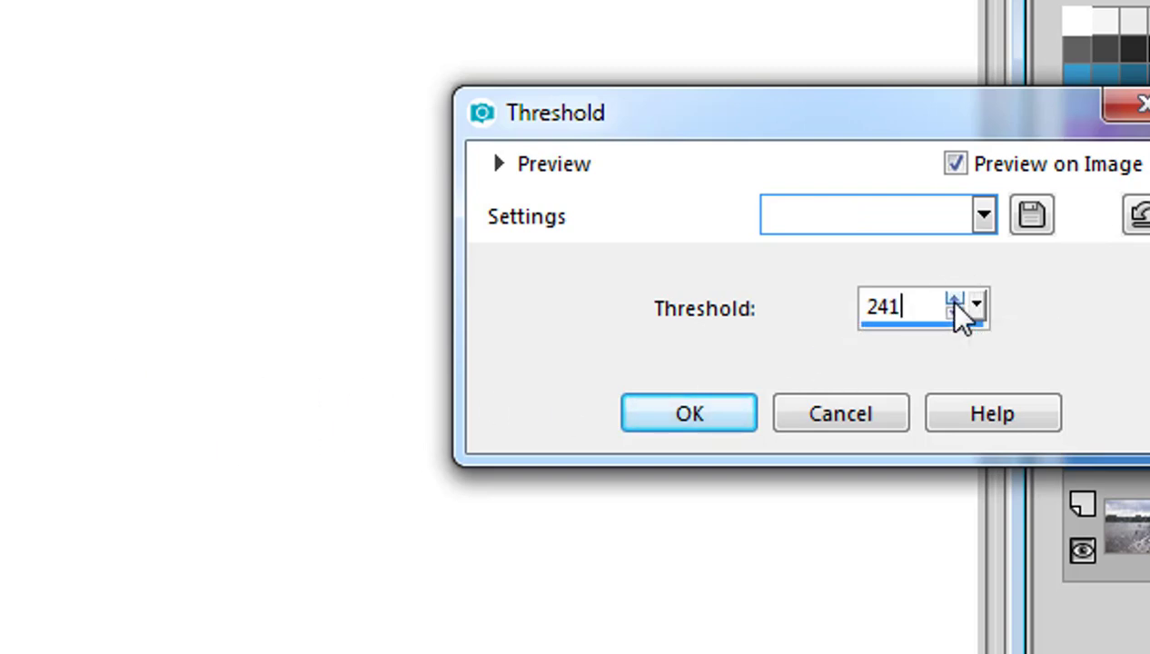
left_click(953, 300)
left_click(954, 301)
left_click(954, 301)
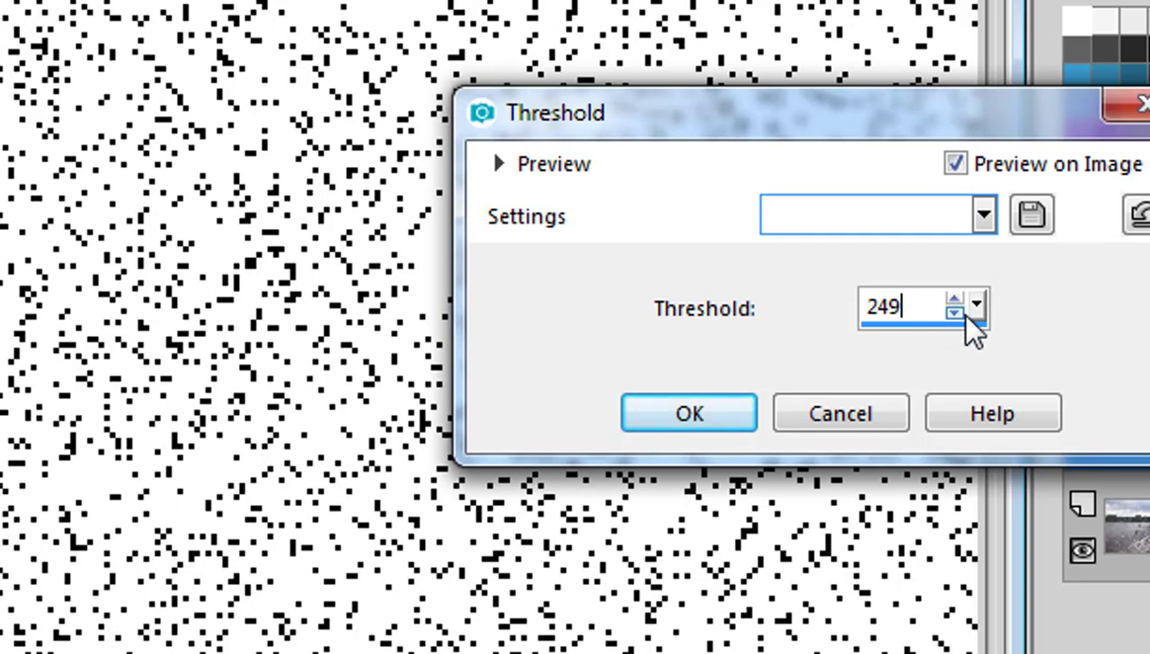
left_click(954, 313)
left_click(954, 314)
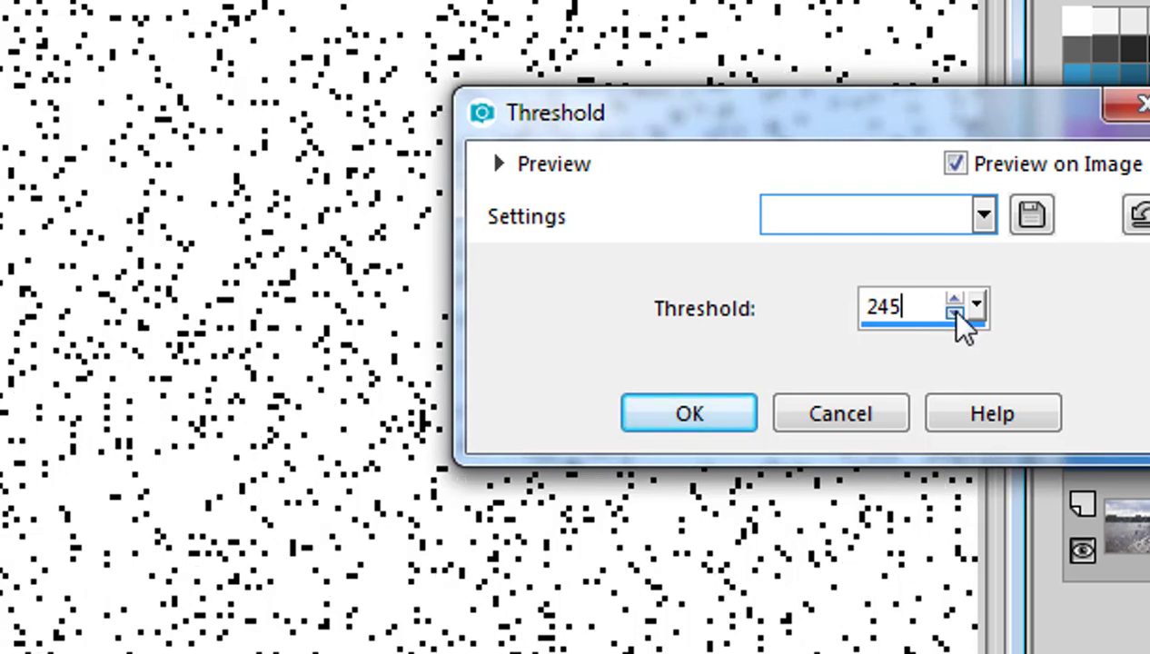
left_click(954, 314)
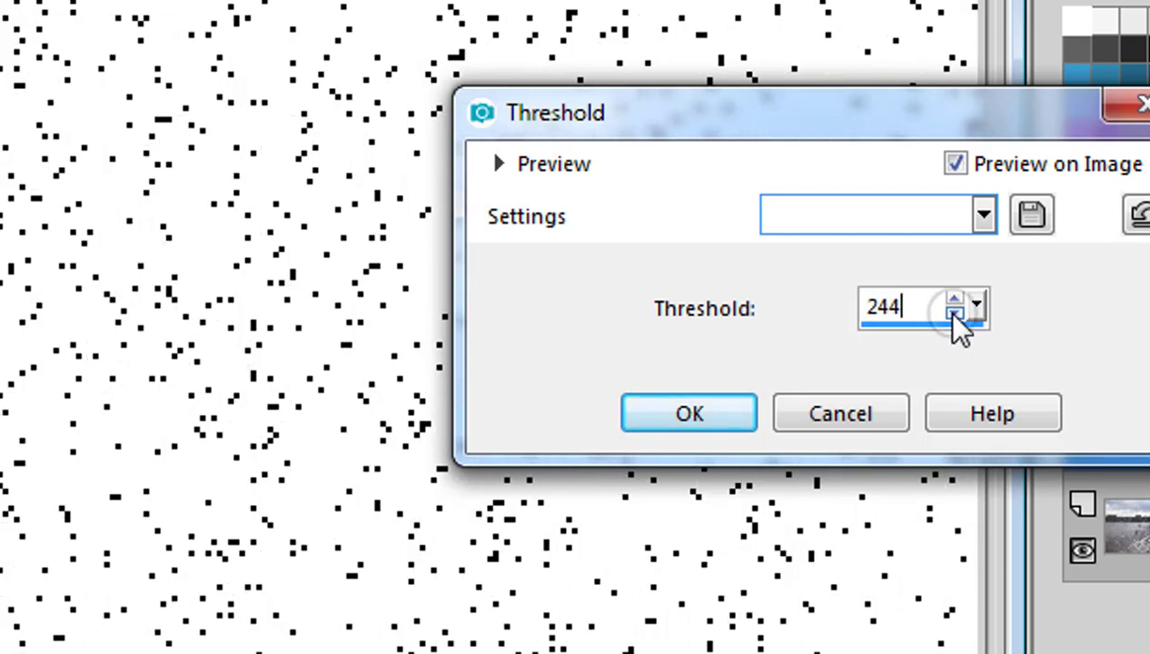
left_click(953, 300)
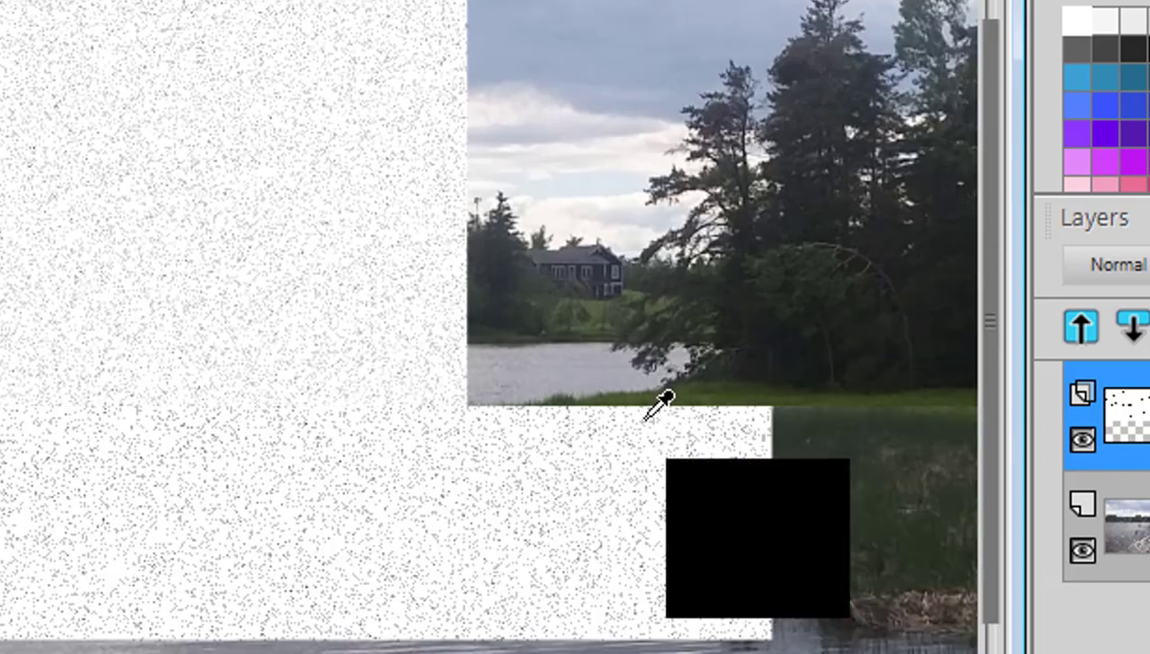
scroll(677, 403, "down", 2)
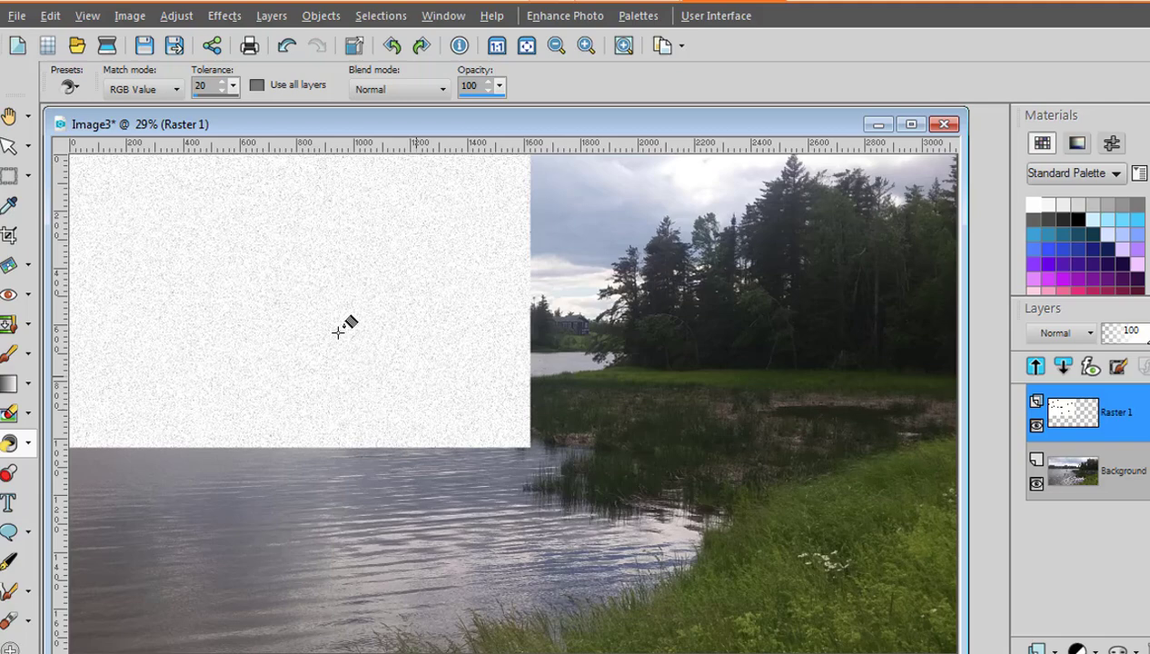
Step: Scale the speckled layer to about 194% with the Pick Tool to cover the photo
left_click(15, 148)
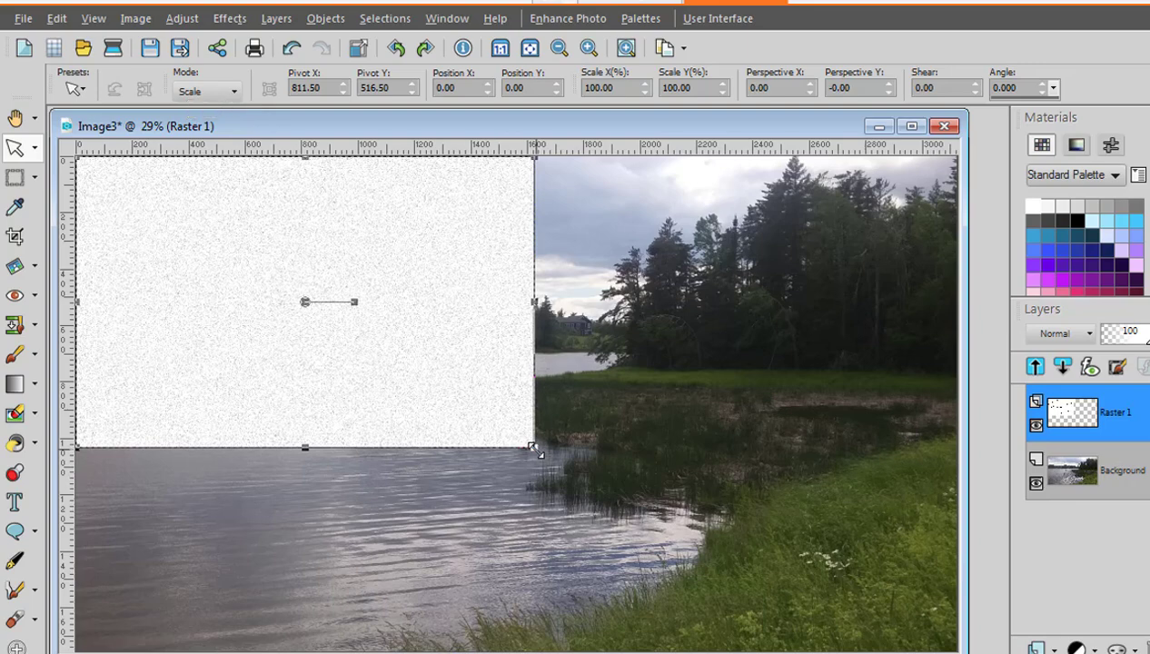
mouse_move(536, 449)
left_mouse_down()
mouse_move(847, 610)
mouse_move(954, 649)
left_mouse_up()
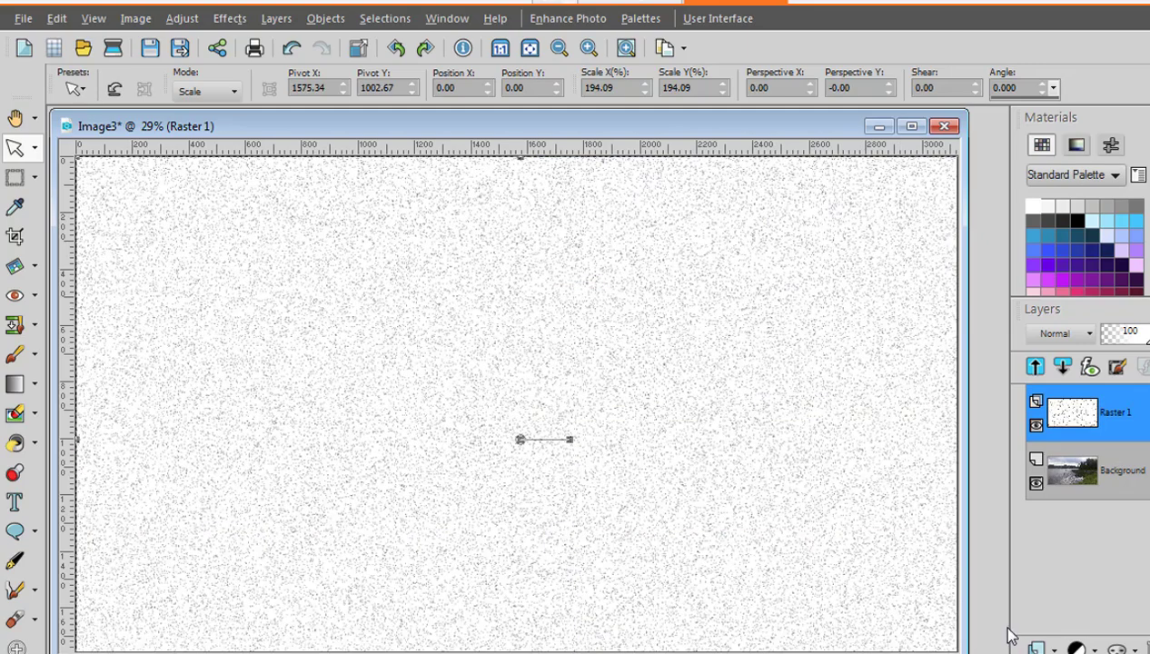
Step: Magic-wand select the white areas on Raster 1, delete them, and deselect
left_click(17, 178)
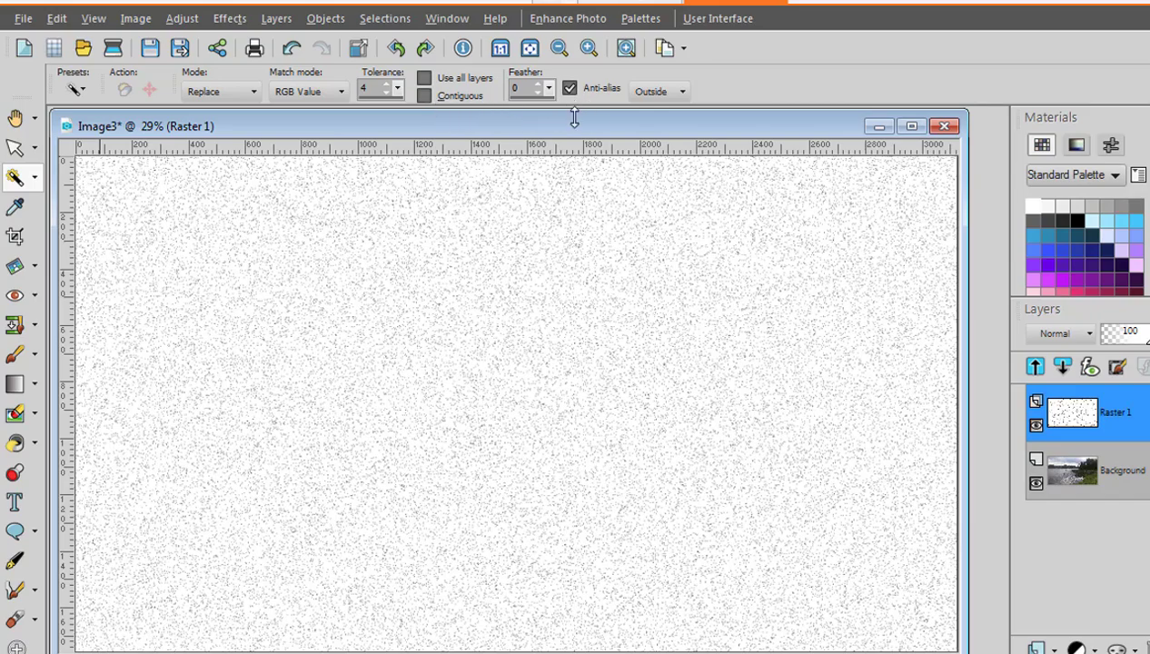
scroll(500, 308, "up", 2)
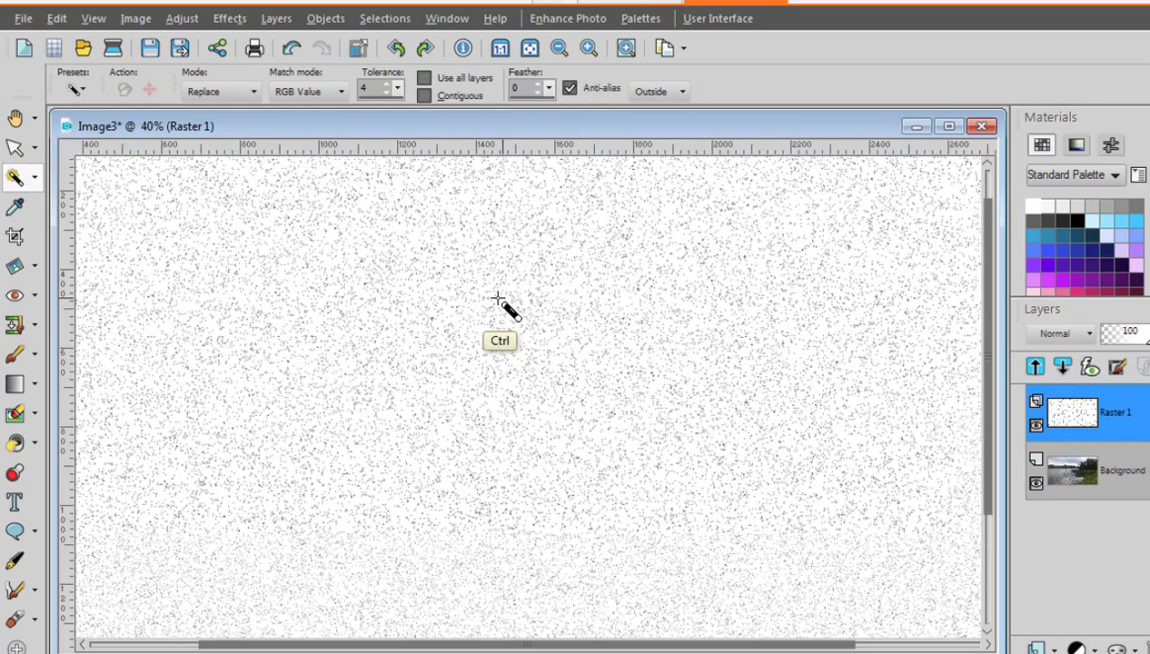
scroll(481, 316, "up", 2)
scroll(476, 314, "up", 2)
scroll(477, 313, "up", 1)
scroll(474, 315, "up", 1)
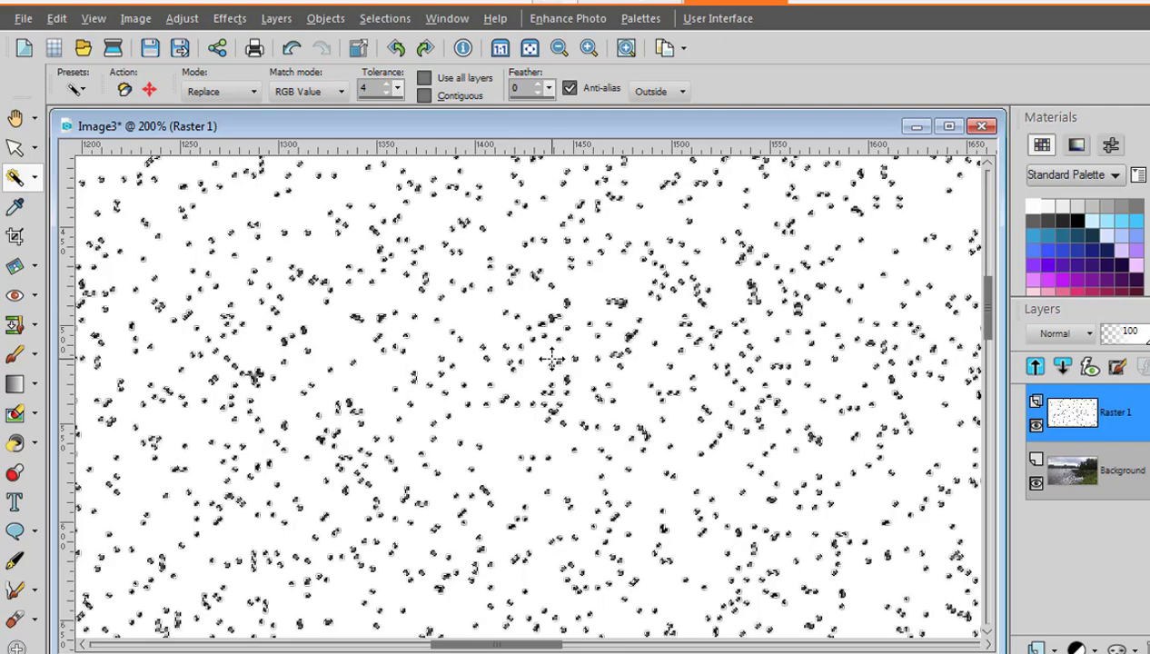
key("Delete")
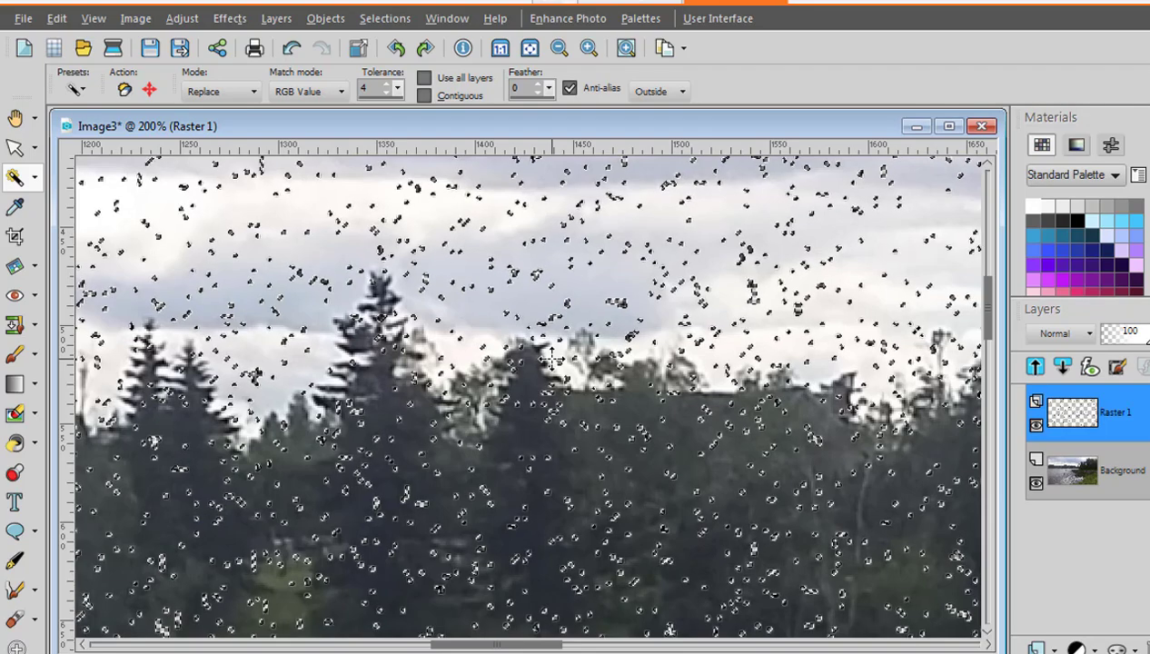
key("ctrl+d")
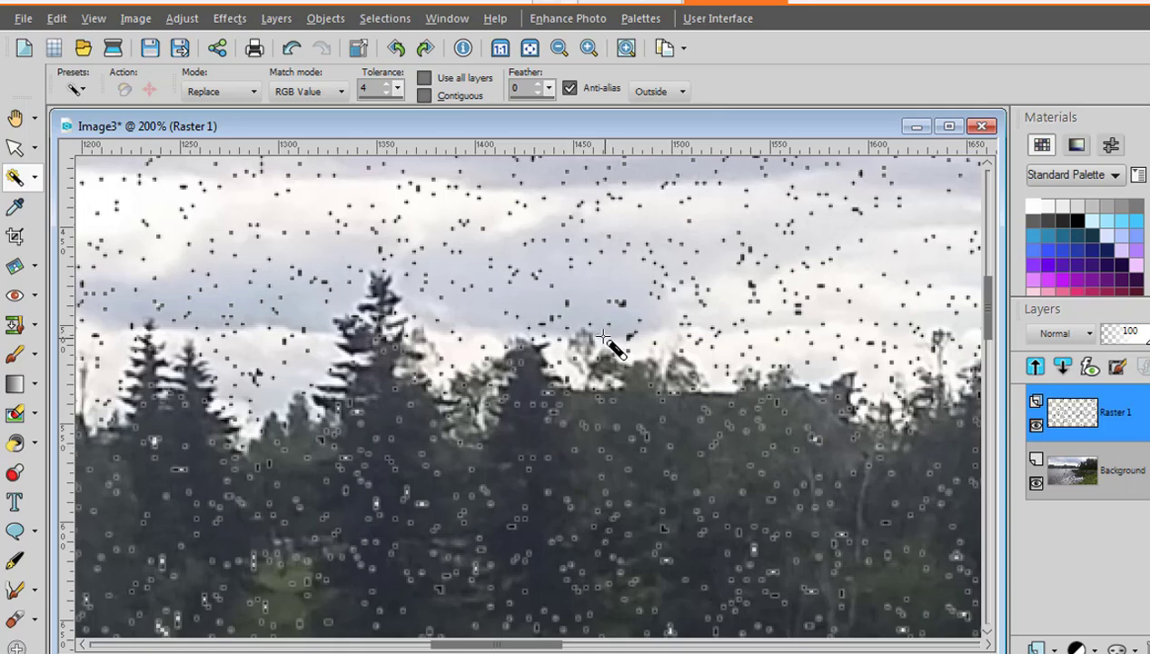
Step: Set Raster 1's brightness to 255 so the black specks turn white
left_click(184, 19)
mouse_move(258, 227)
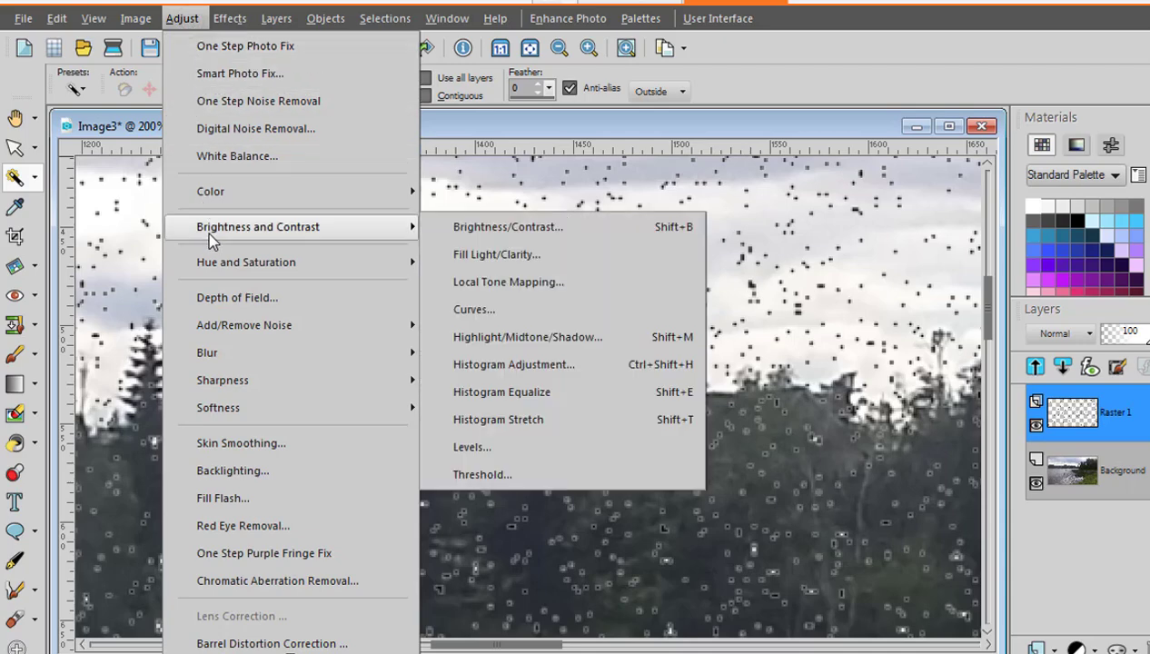
left_click(490, 227)
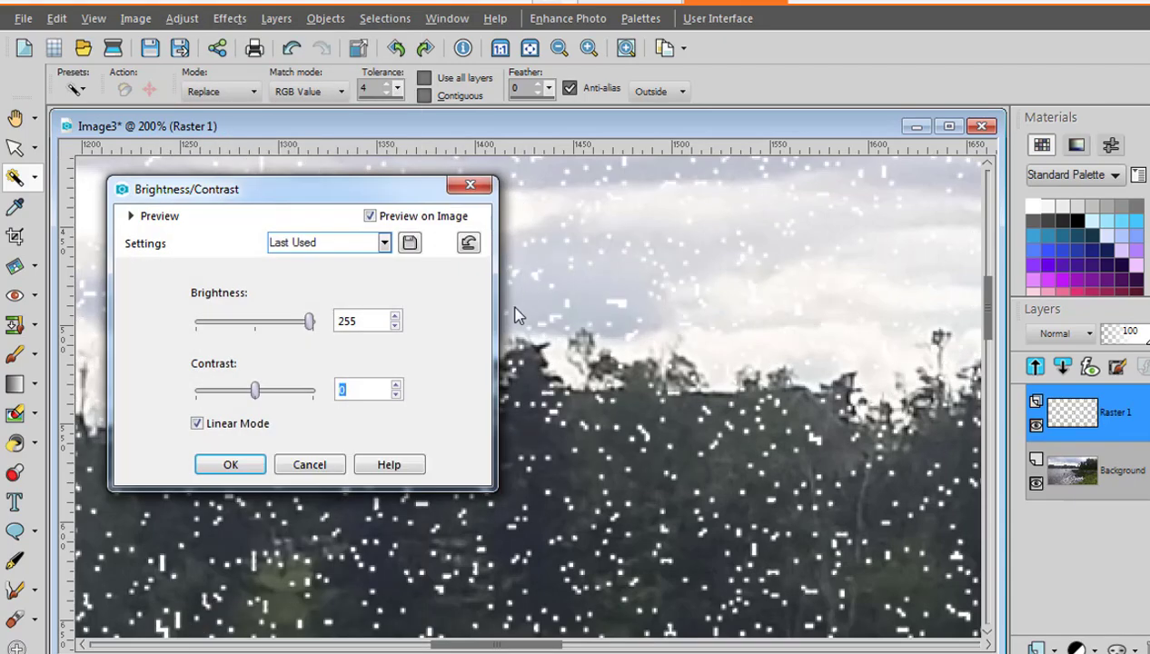
left_click(231, 465)
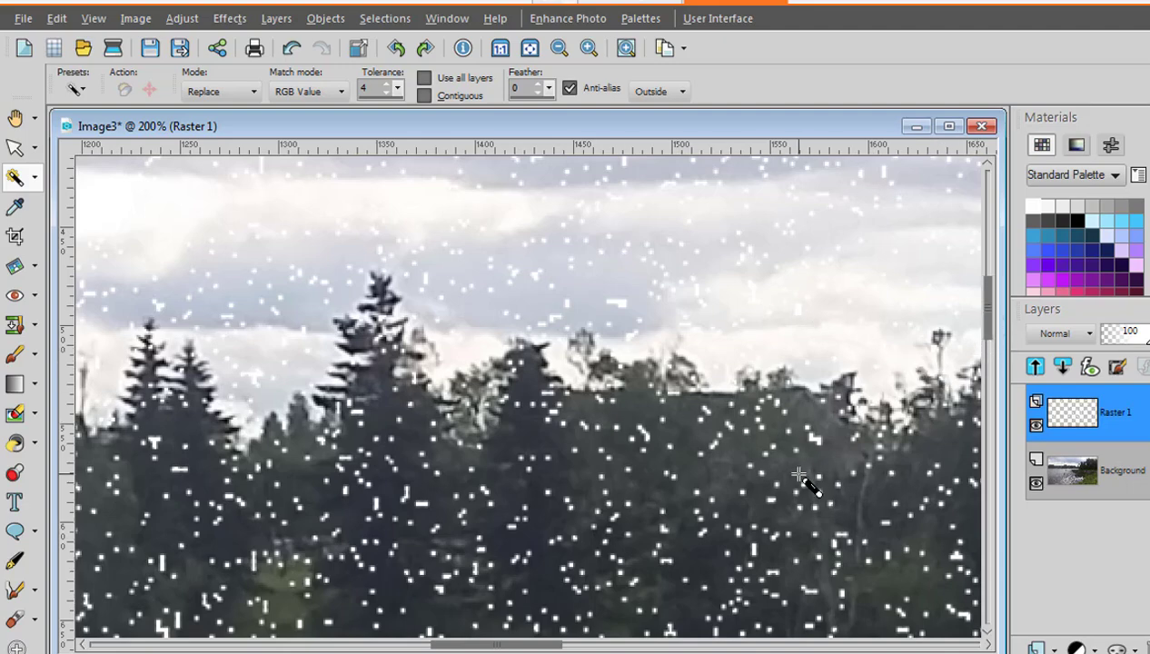
scroll(774, 489, "down", 2)
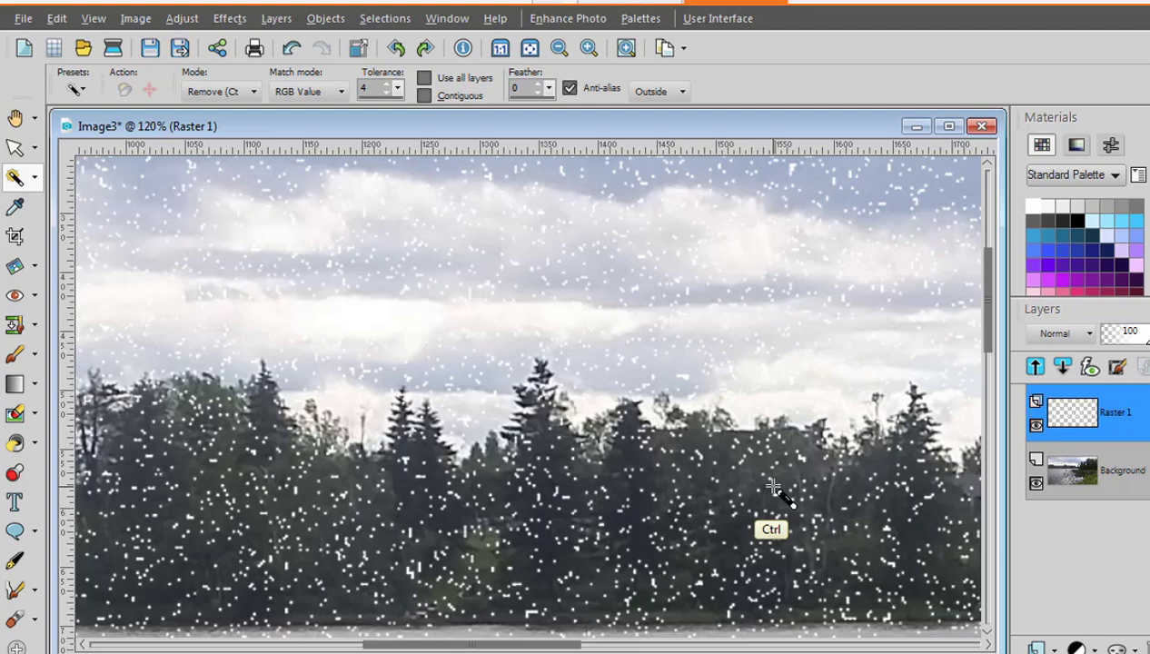
scroll(774, 489, "down", 2)
scroll(777, 490, "down", 1)
scroll(779, 492, "down", 1)
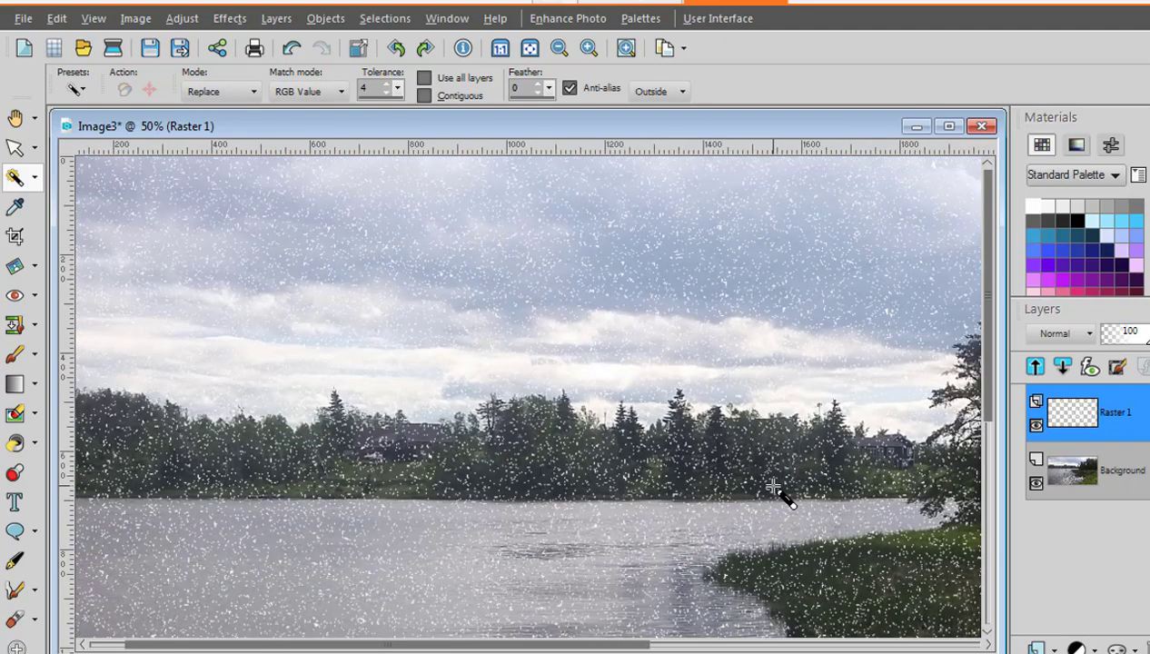
scroll(774, 488, "down", 2)
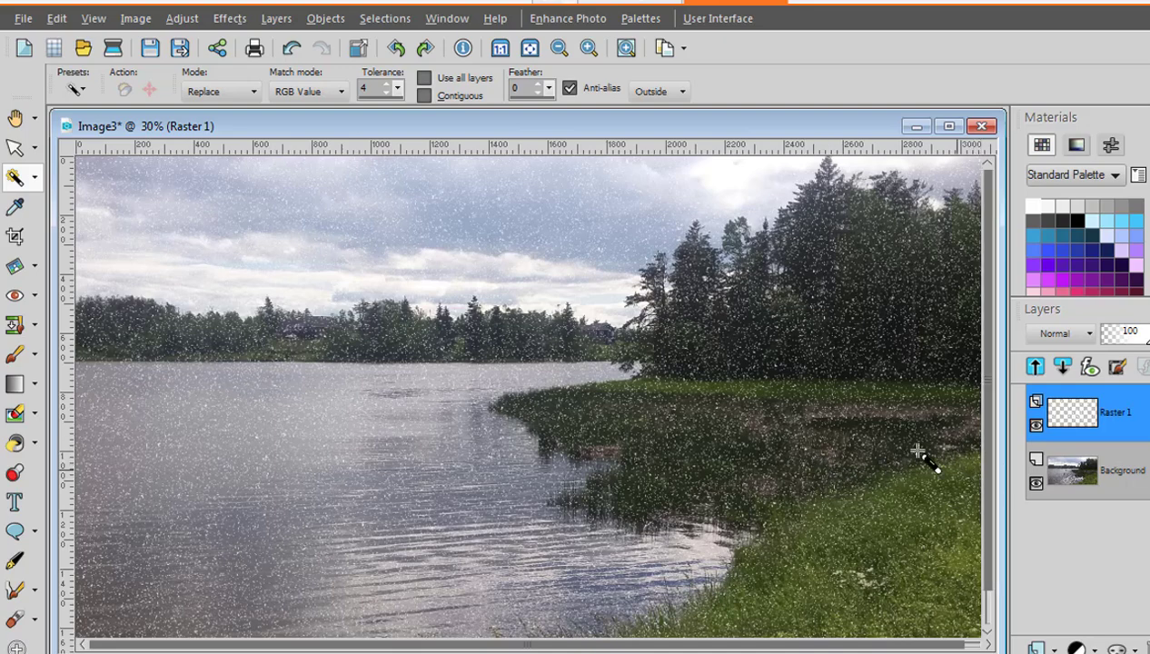
Step: Motion-blur the white specks at a 33-degree angle with strength 100
left_click(181, 19)
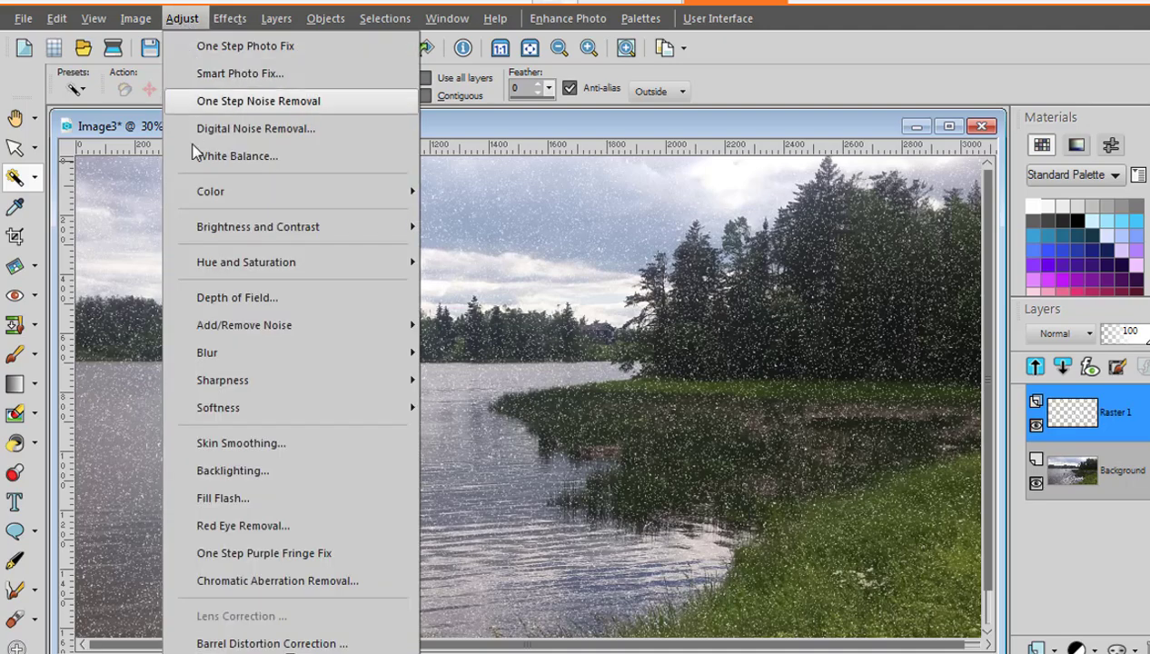
mouse_move(207, 353)
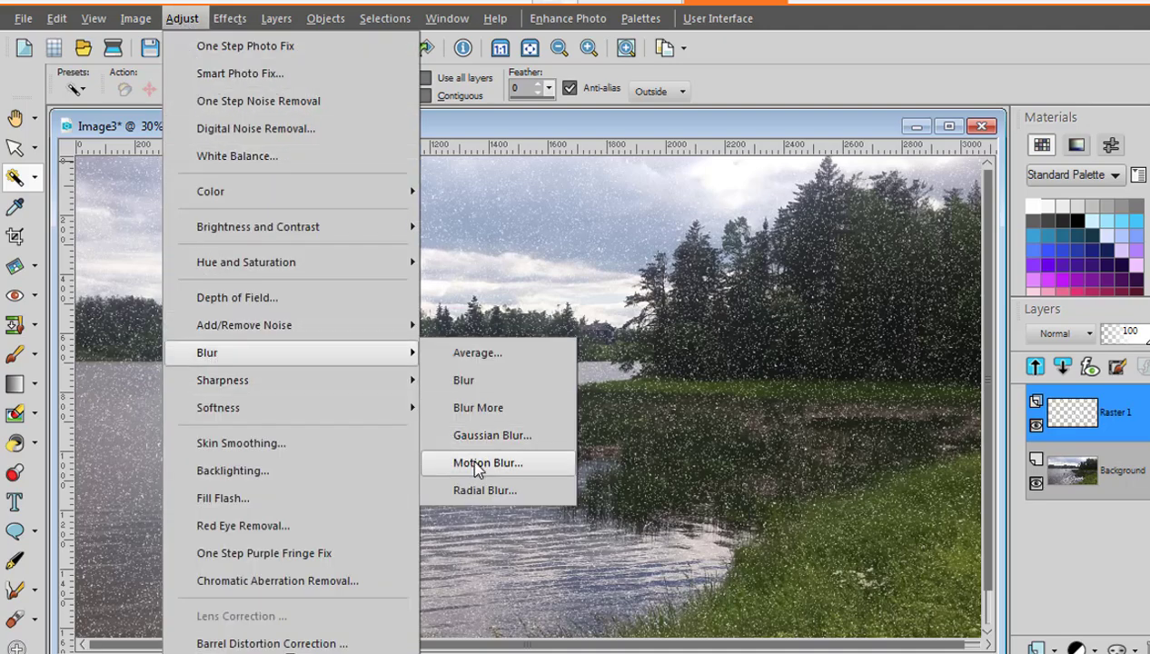
left_click(478, 463)
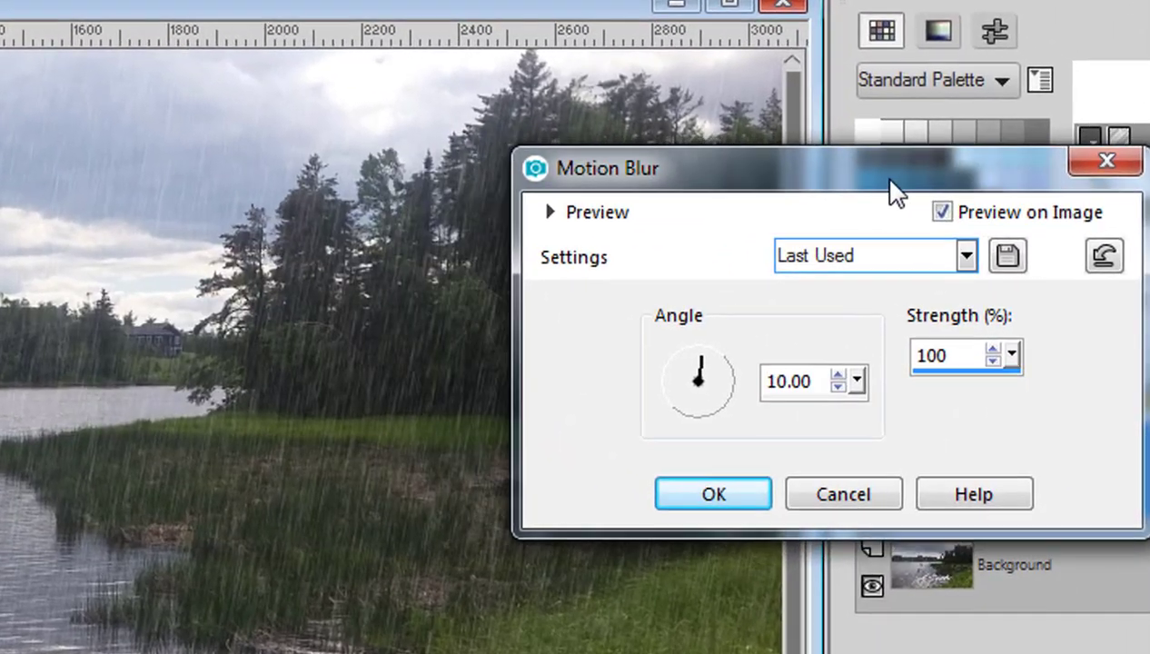
left_click_drag(790, 190, 911, 187)
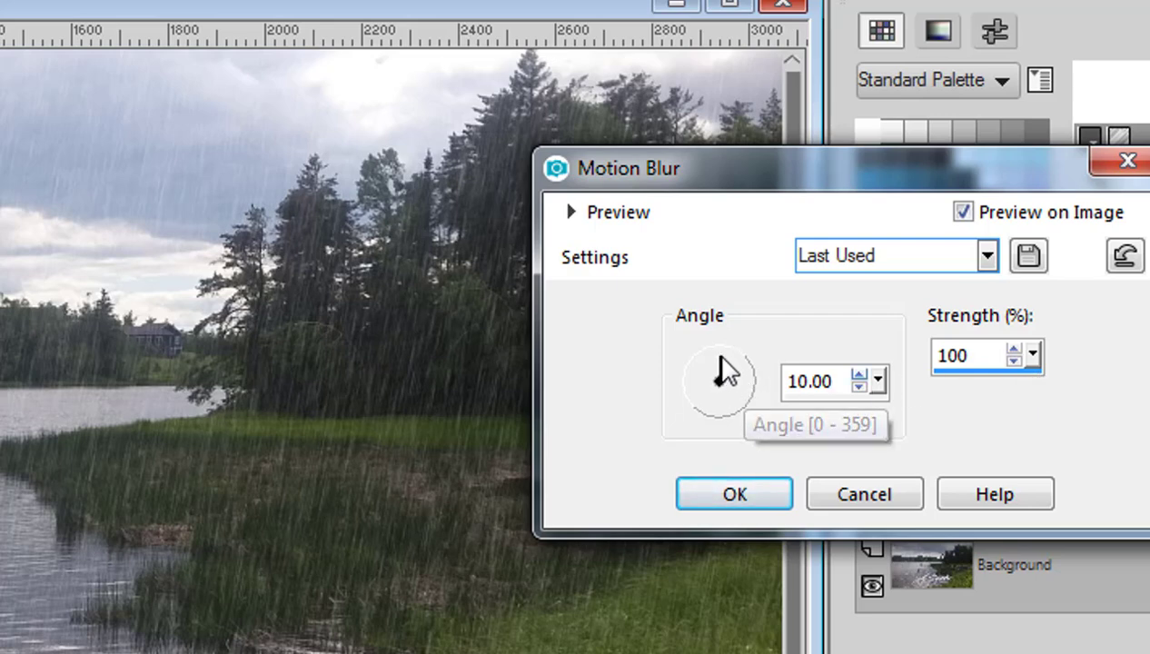
left_click_drag(724, 368, 721, 366)
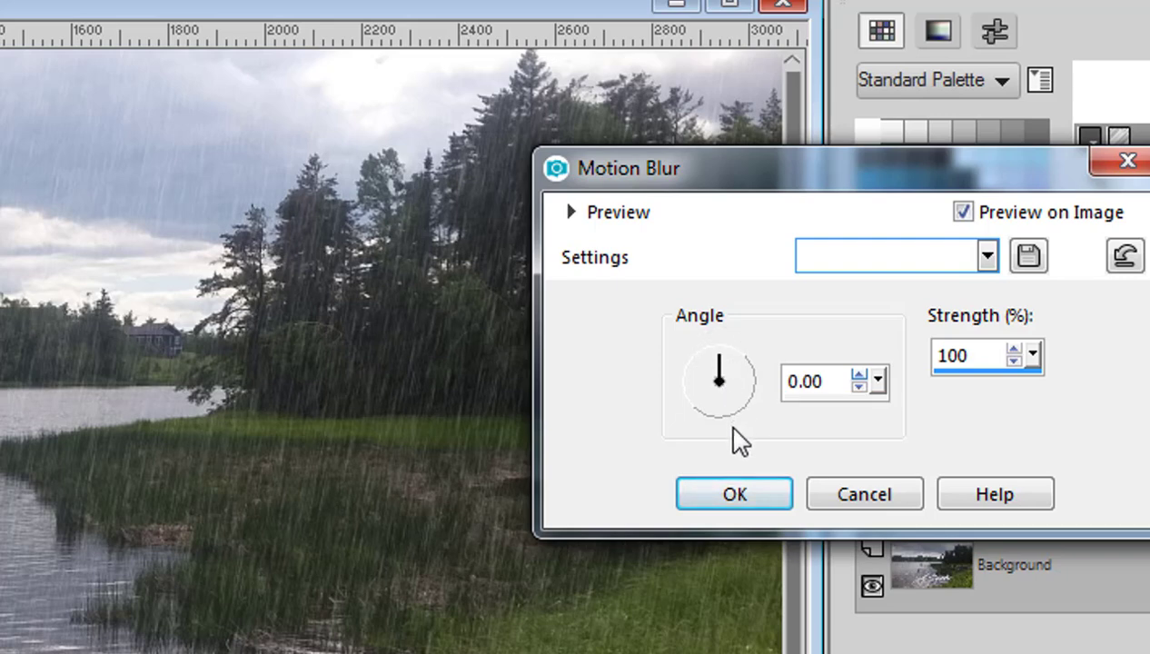
left_click(724, 359)
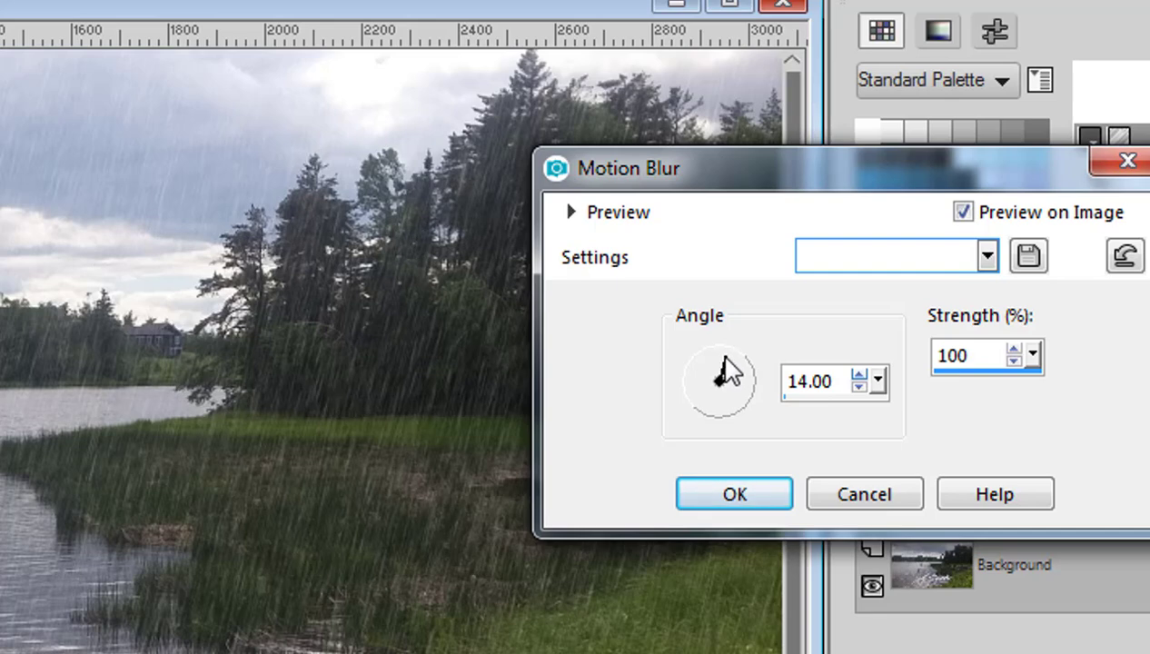
left_click_drag(725, 357, 739, 363)
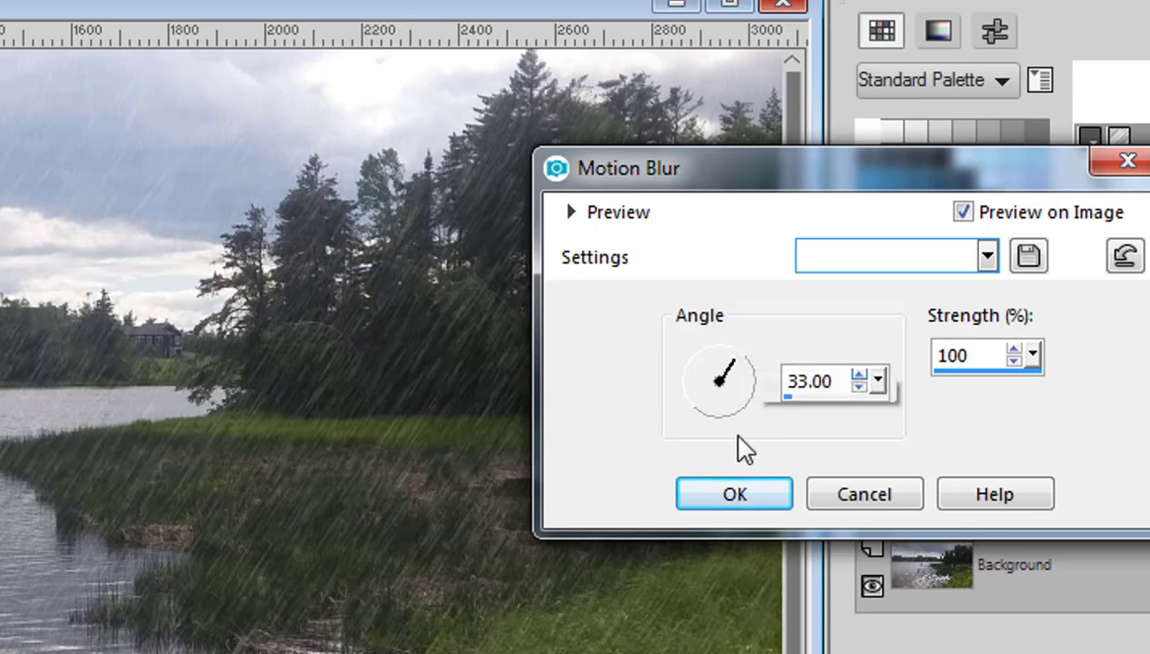
left_click(736, 495)
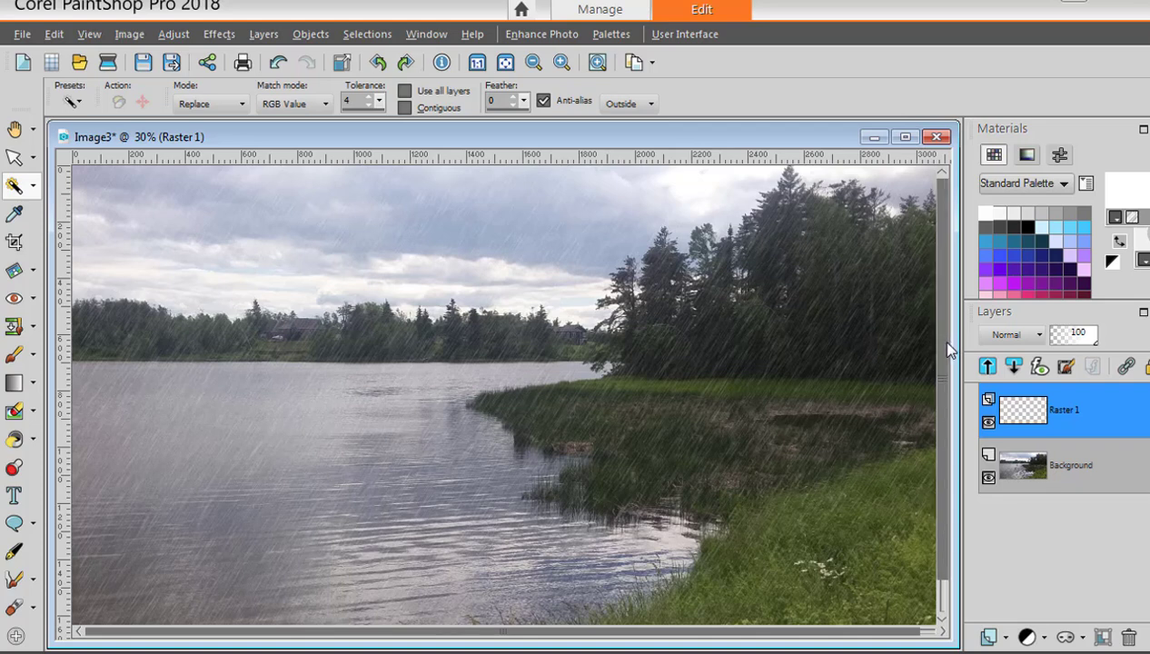
mouse_move(1062, 410)
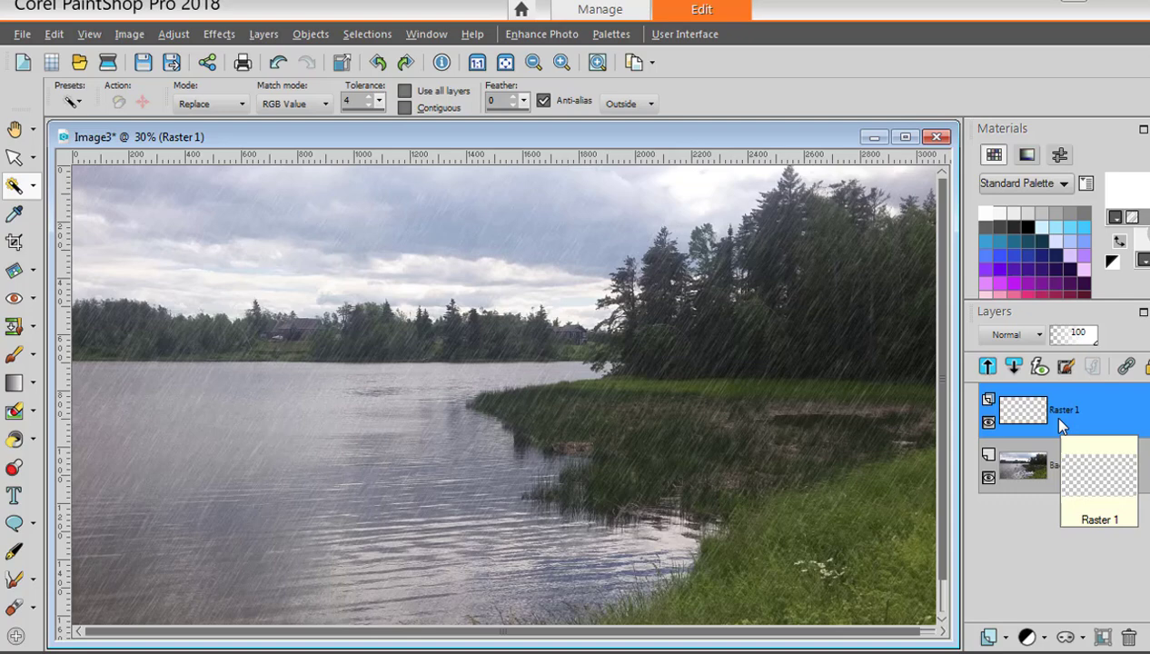
Step: Use Merge Visible from Raster 1's layer menu to combine rain and photo
right_click(1057, 419)
mouse_move(968, 378)
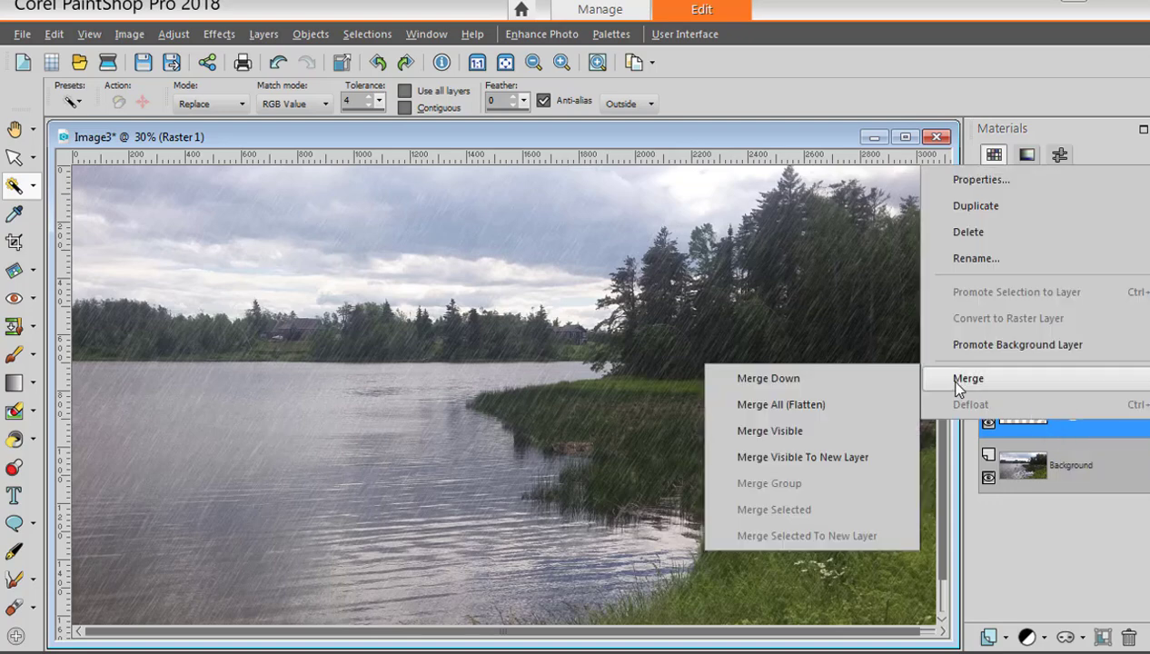
left_click(804, 432)
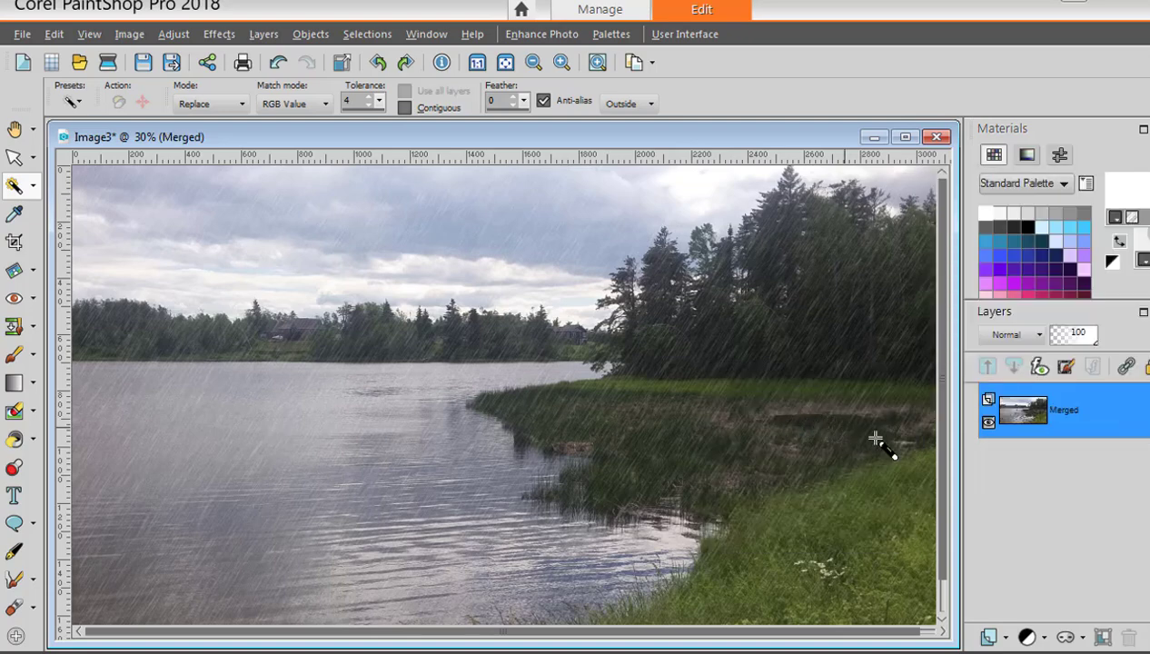